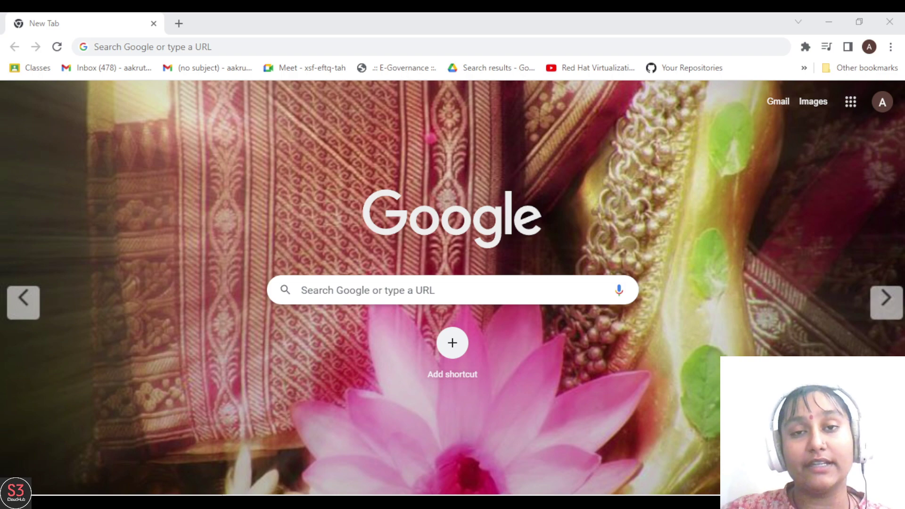
Search 'terraform install' and open HashiCorp Developer's Install Terraform tutorial page.
left_click(217, 49)
type("terr")
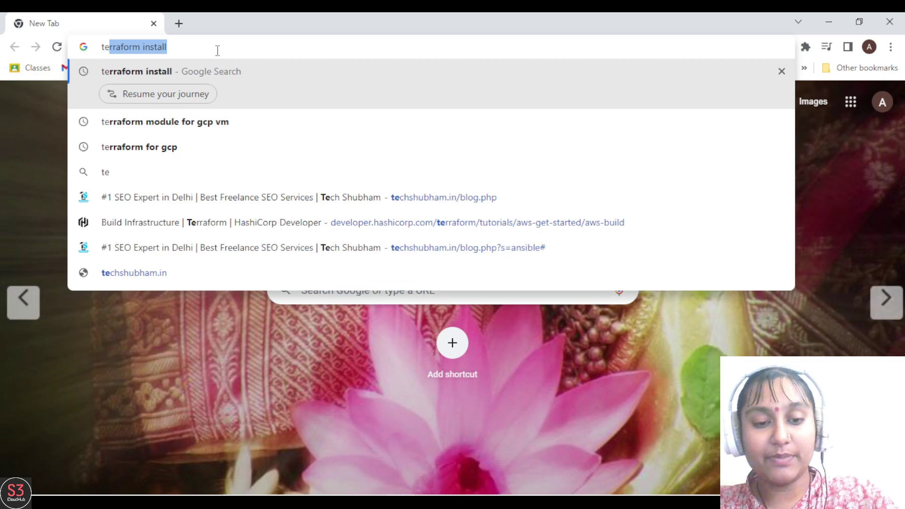
left_click(185, 71)
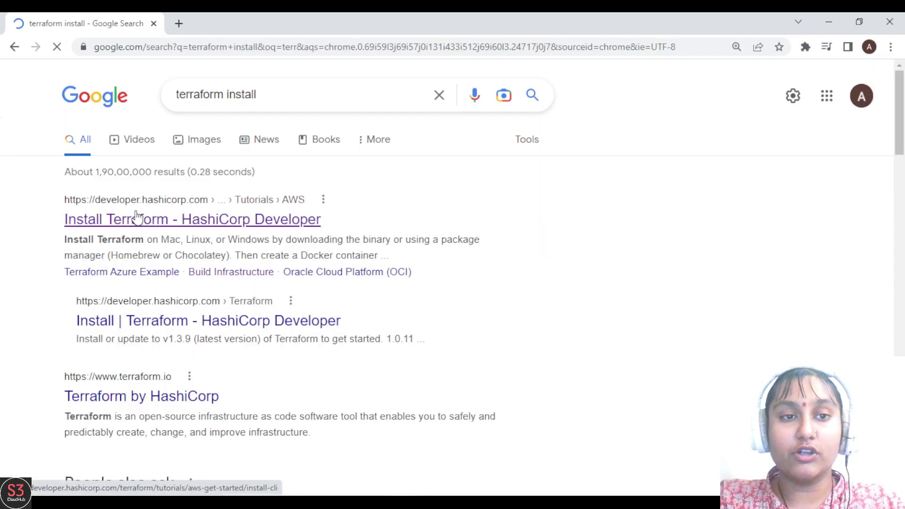
left_click(145, 222)
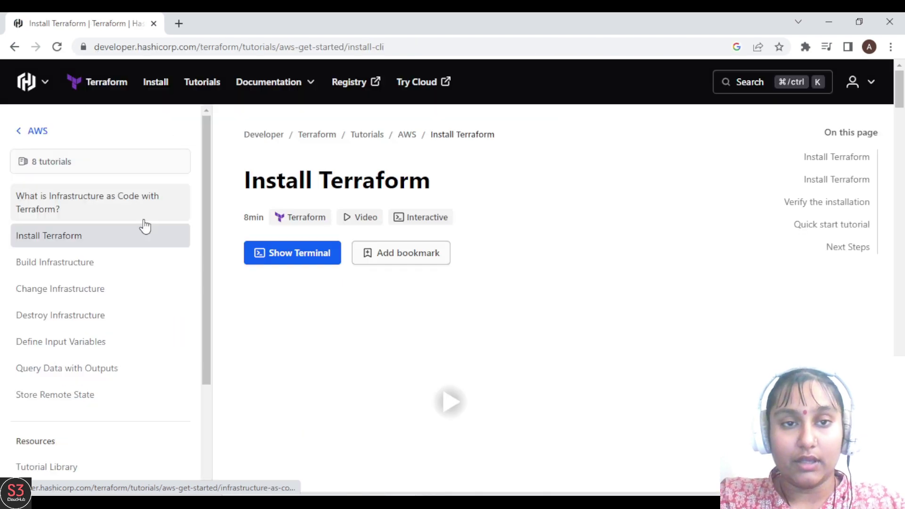
left_click_drag(903, 97, 902, 133)
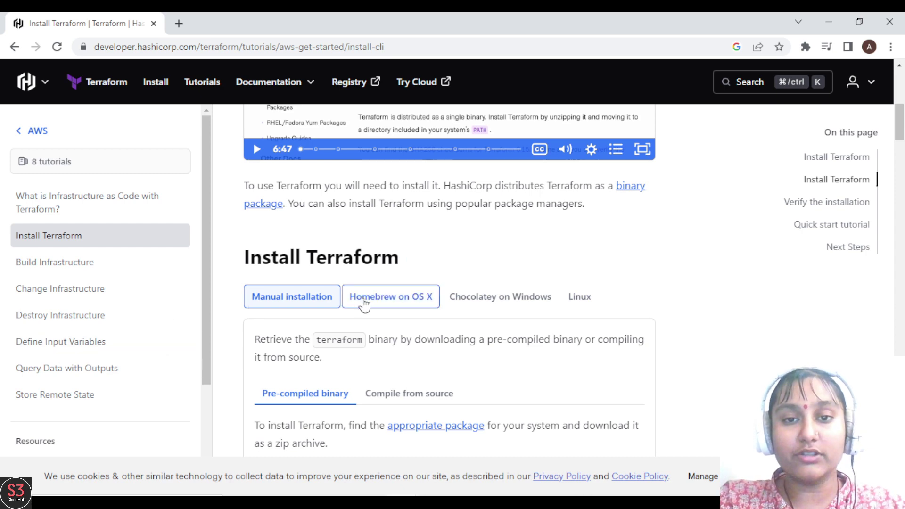
Show the Chocolatey on Windows instructions with the choco install terraform command and verify section.
left_click(502, 301)
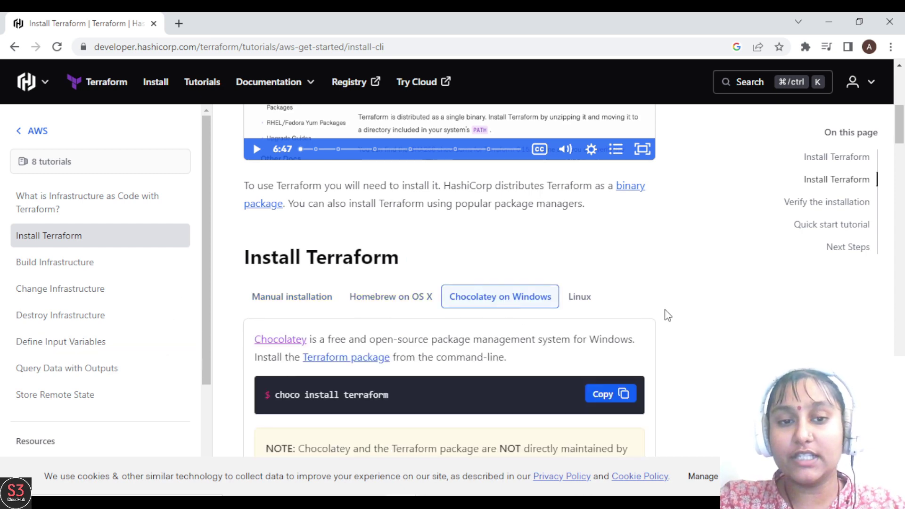
scroll(422, 279, "down", 2)
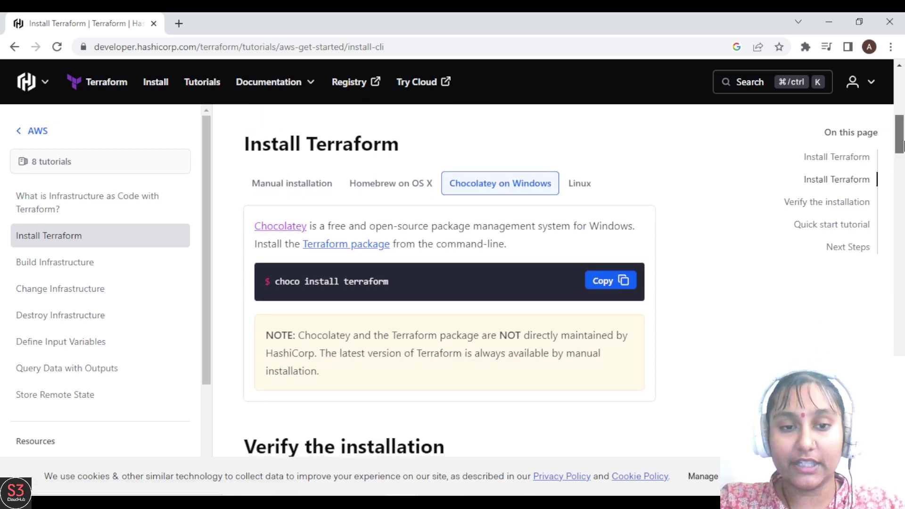
left_click_drag(899, 144, 897, 259)
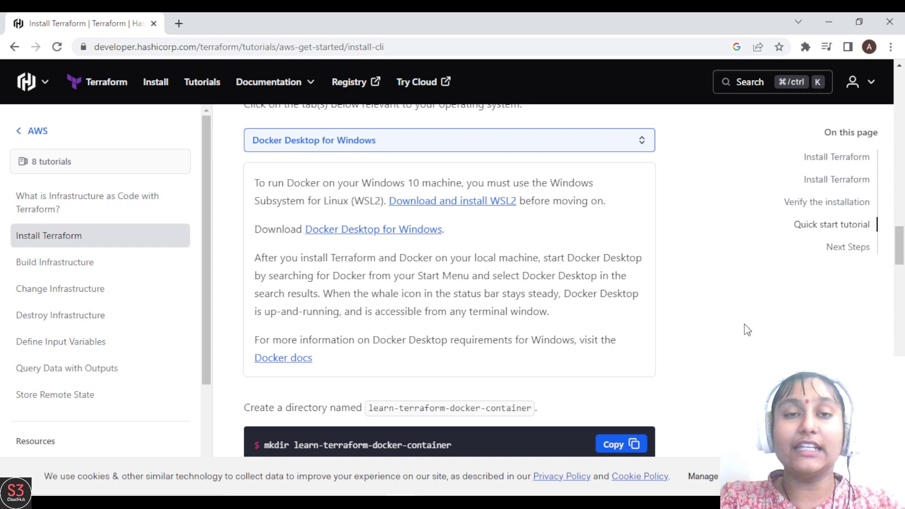
In a new tab, search 'google cloud console' and enter the console from the Google Cloud result.
left_click(179, 24)
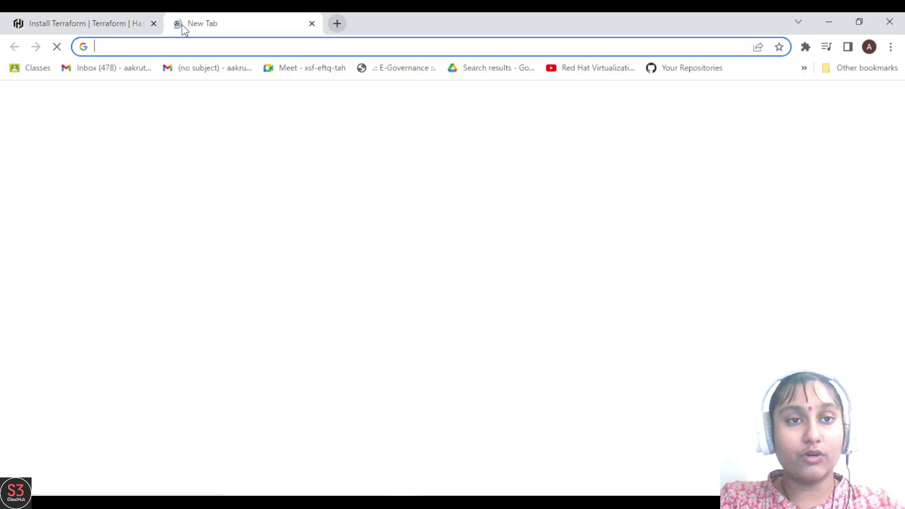
left_click(168, 47)
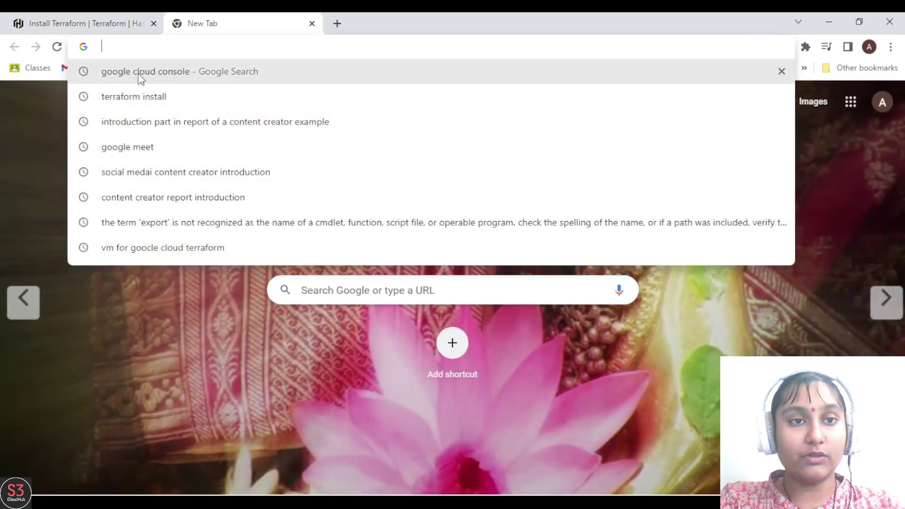
left_click(181, 77)
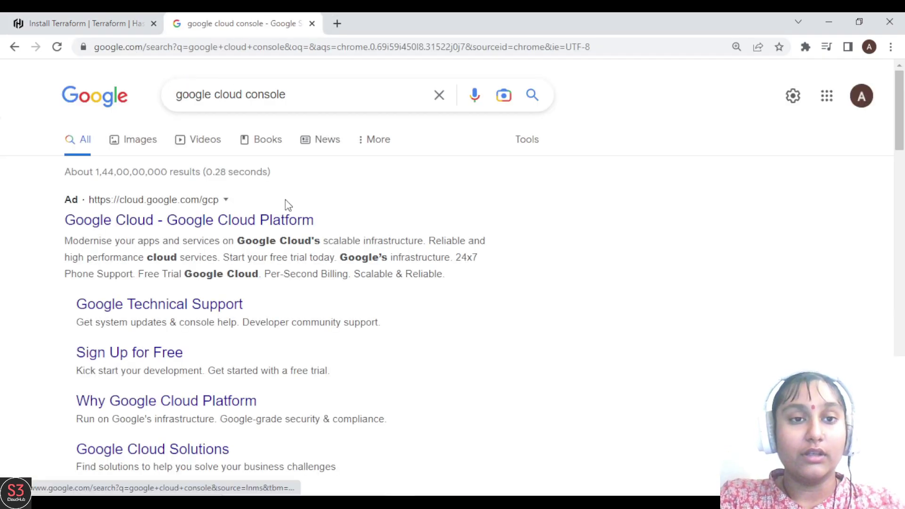
left_click(148, 226)
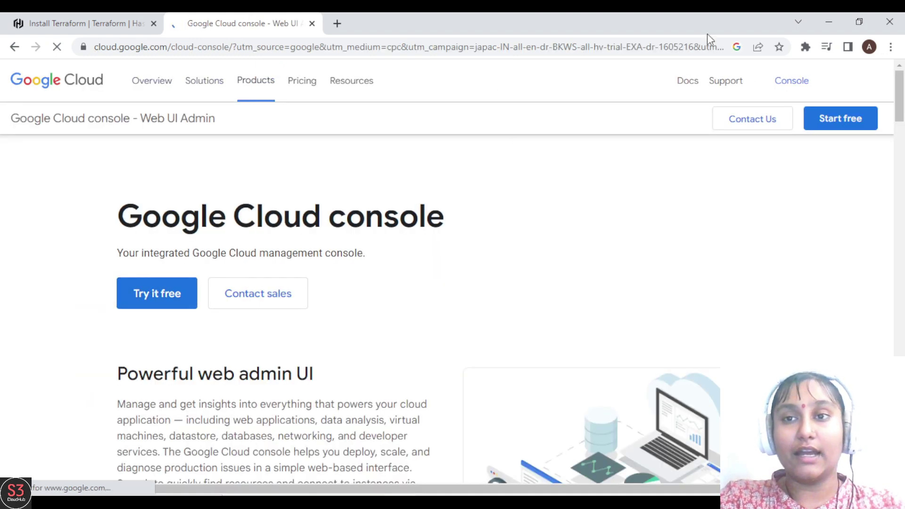
left_click(791, 81)
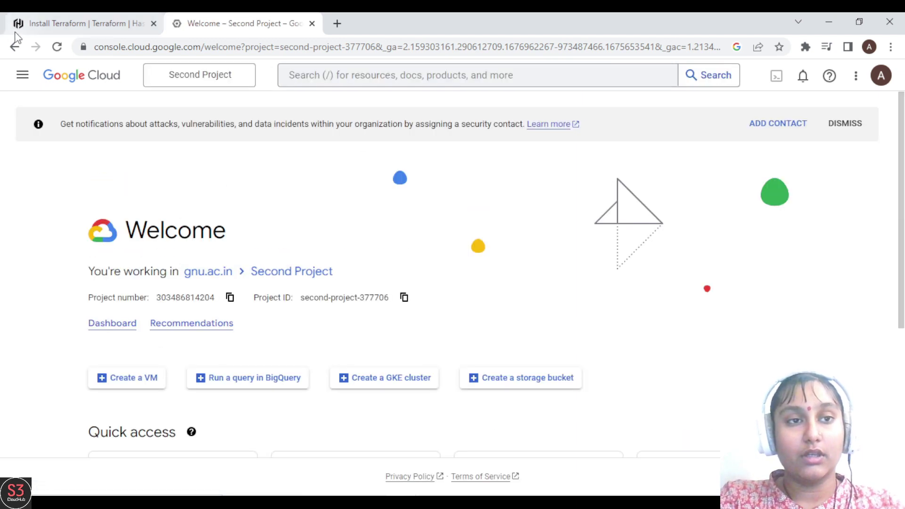
Go to the Second Project Dashboard under Cloud overview in the navigation menu.
left_click(22, 76)
mouse_move(67, 127)
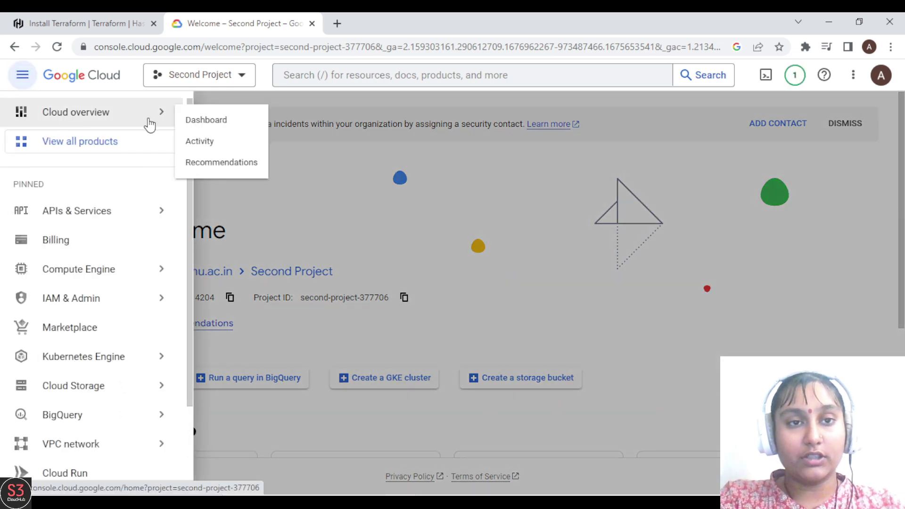
left_click(225, 129)
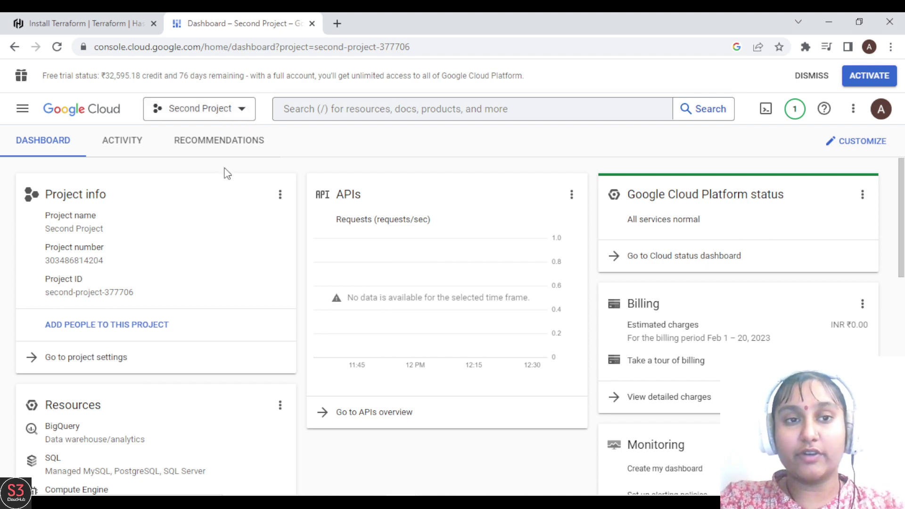
left_click(242, 117)
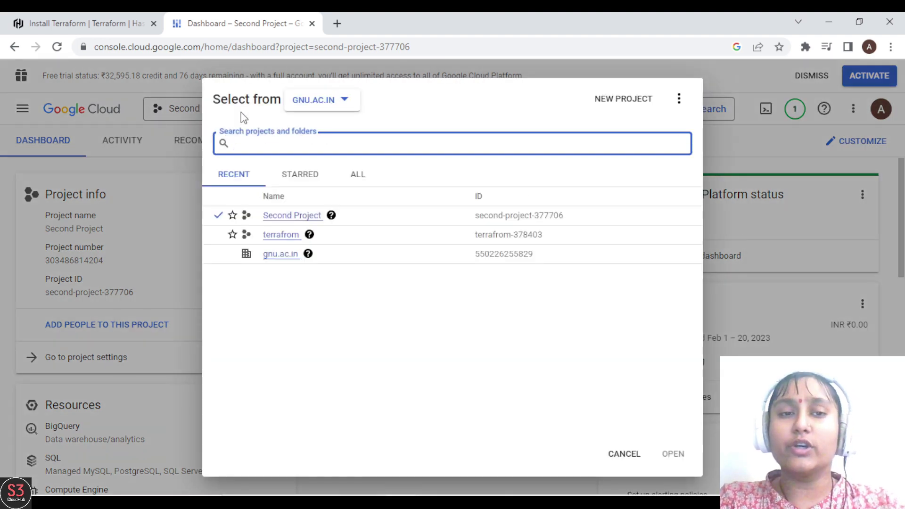
left_click(625, 454)
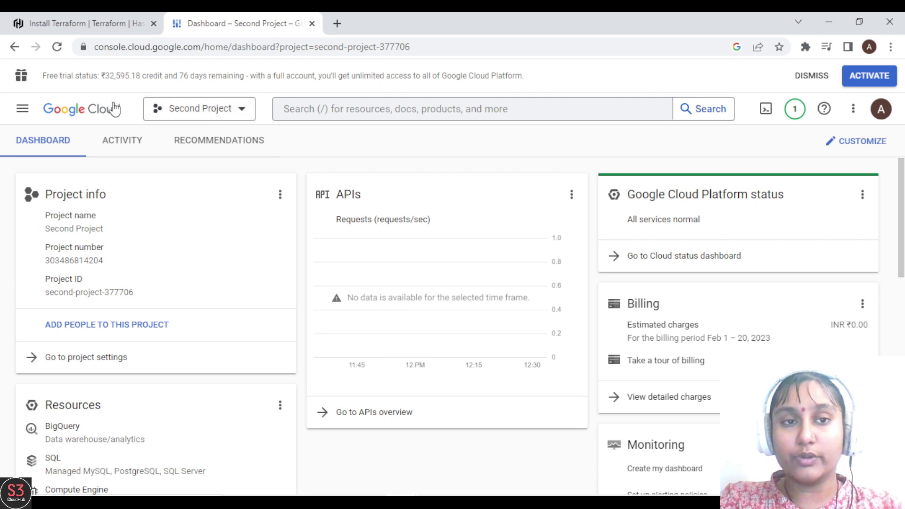
left_click(244, 121)
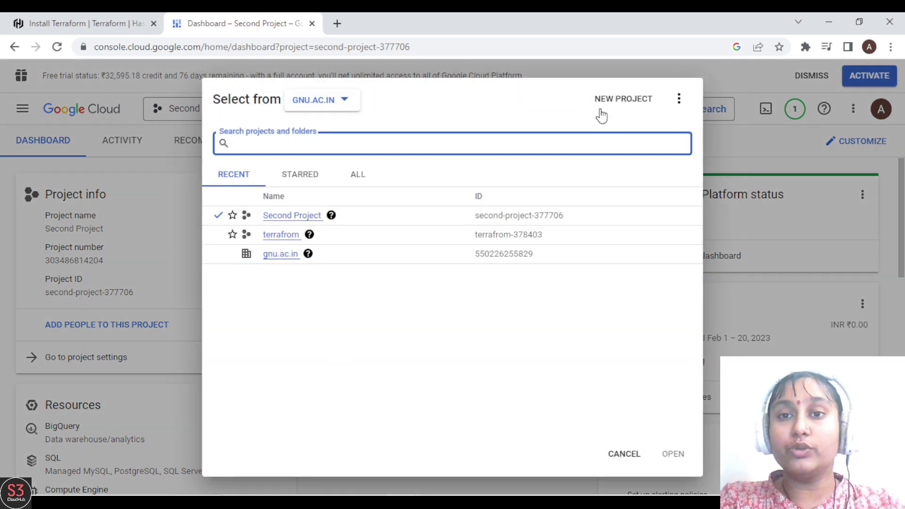
left_click(612, 99)
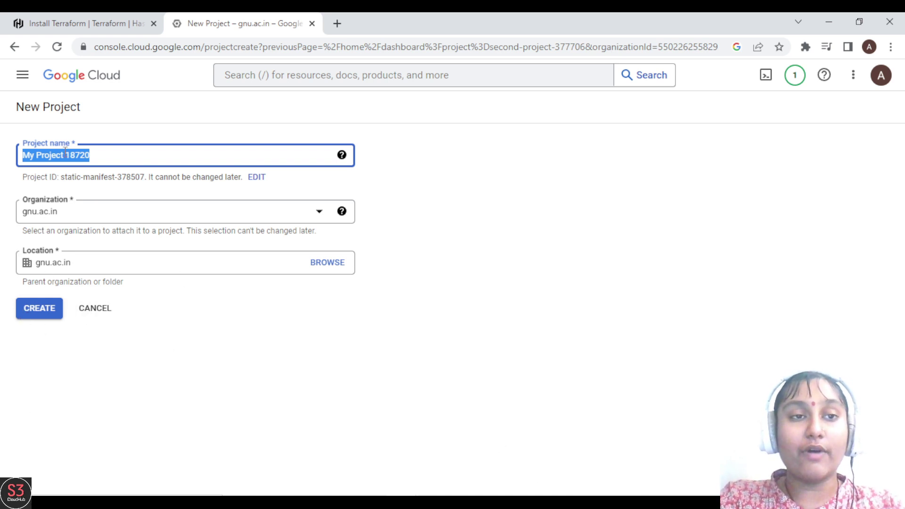
left_click(93, 309)
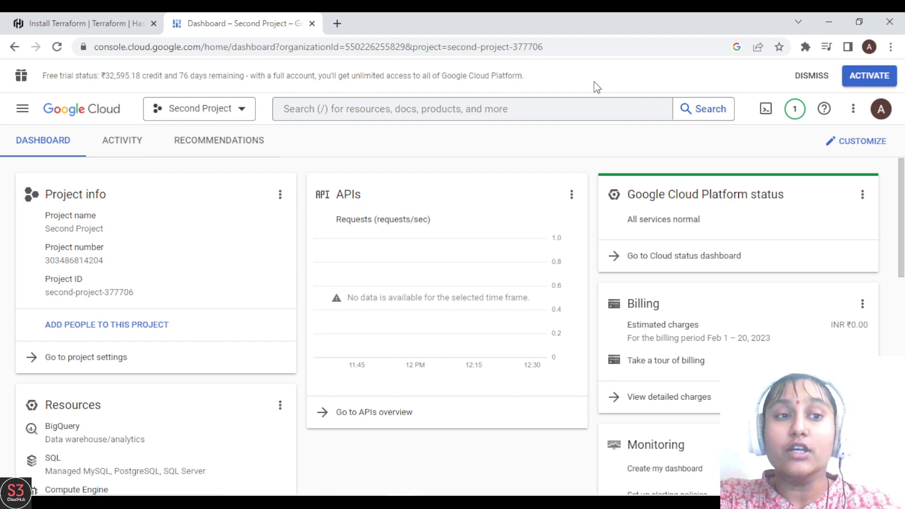
Navigate to IAM & Admin > Service Accounts for Second Project.
left_click(22, 113)
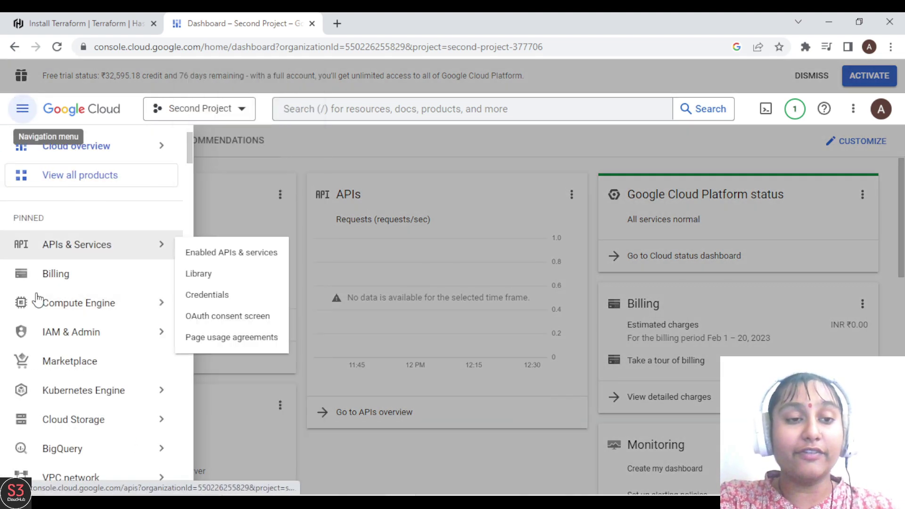
left_click(79, 338)
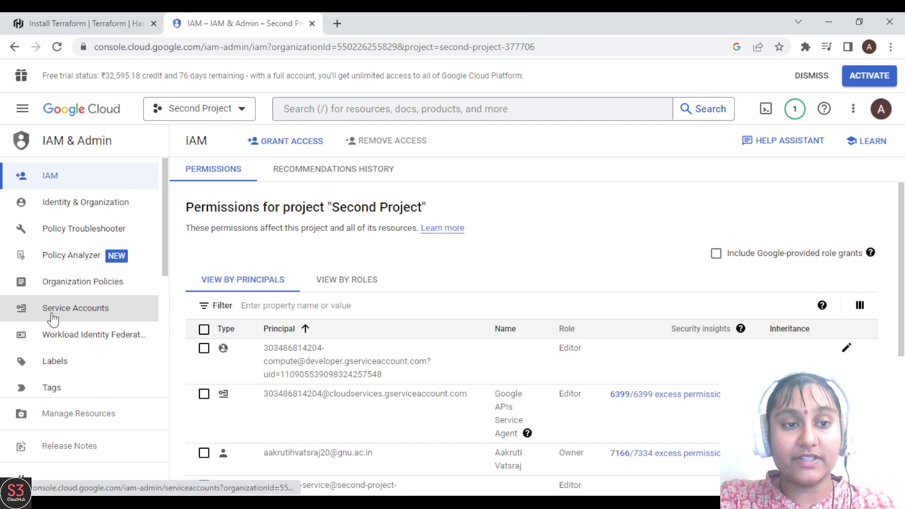
left_click(97, 311)
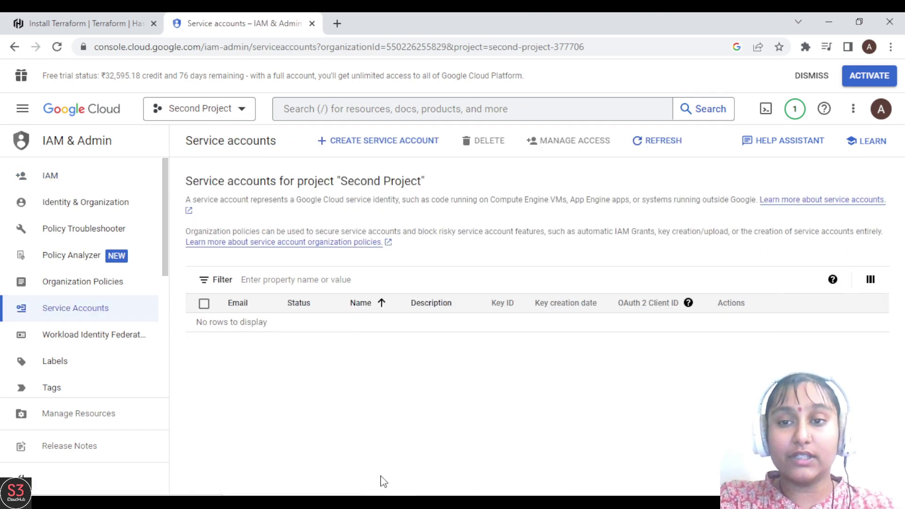
Create a service account named 'terraform-service'.
left_click(391, 146)
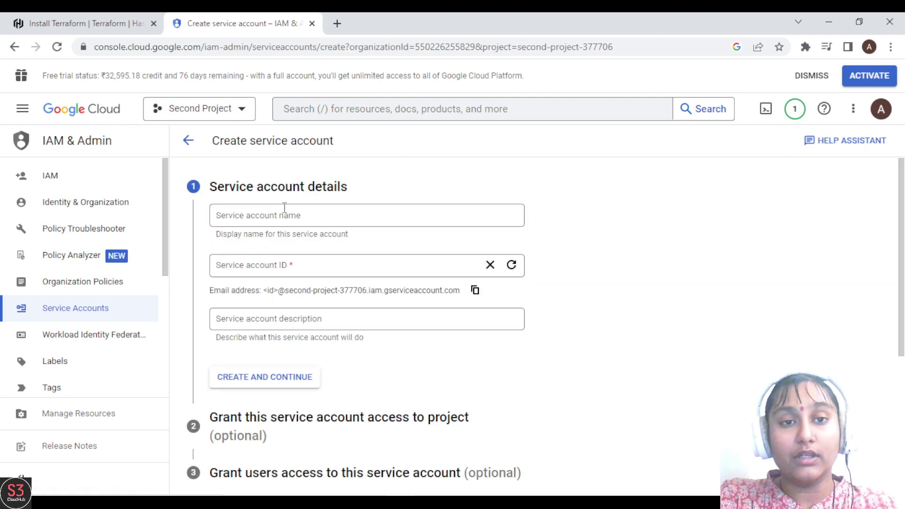
left_click(284, 209)
type("terr")
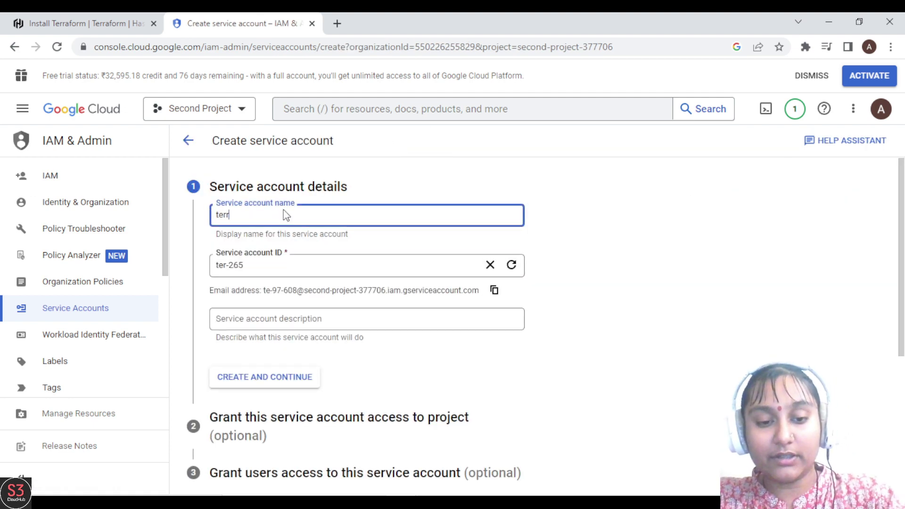
type("aform-service")
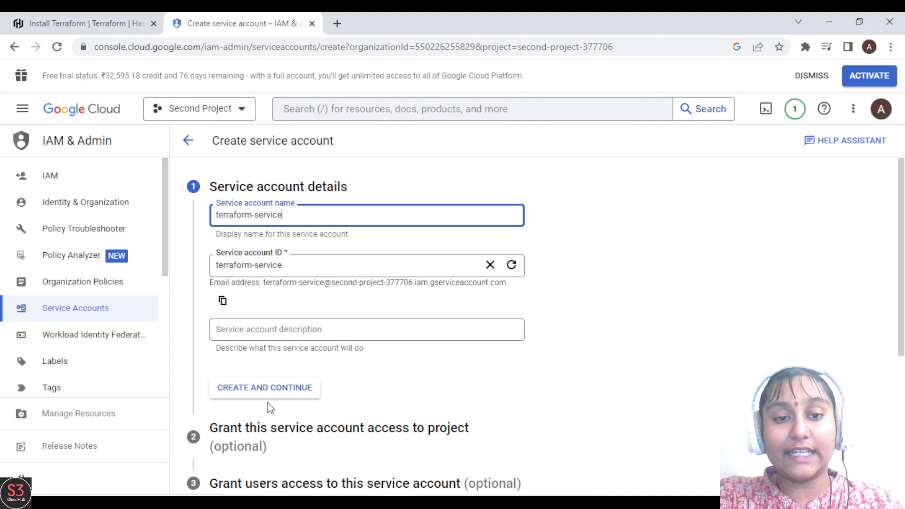
left_click(266, 389)
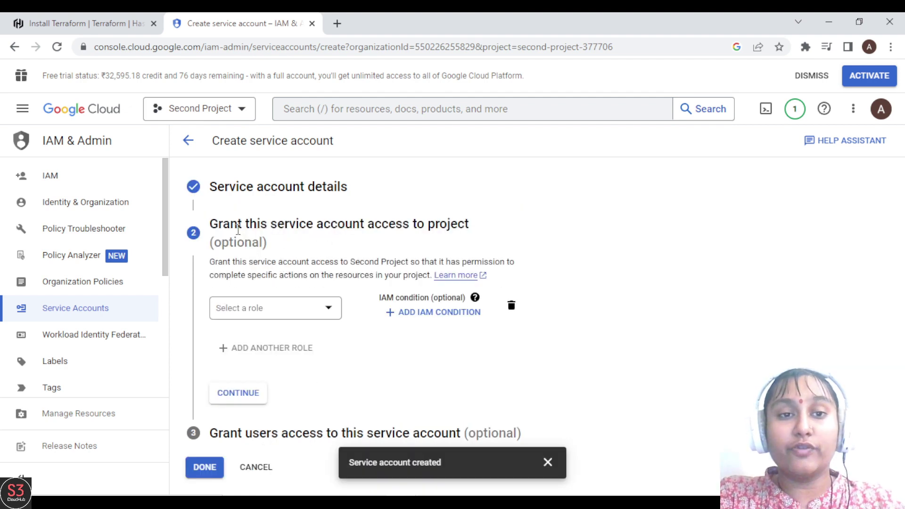
Grant terraform-service the Basic > Editor role and finish creating the account.
left_click_drag(233, 230, 457, 234)
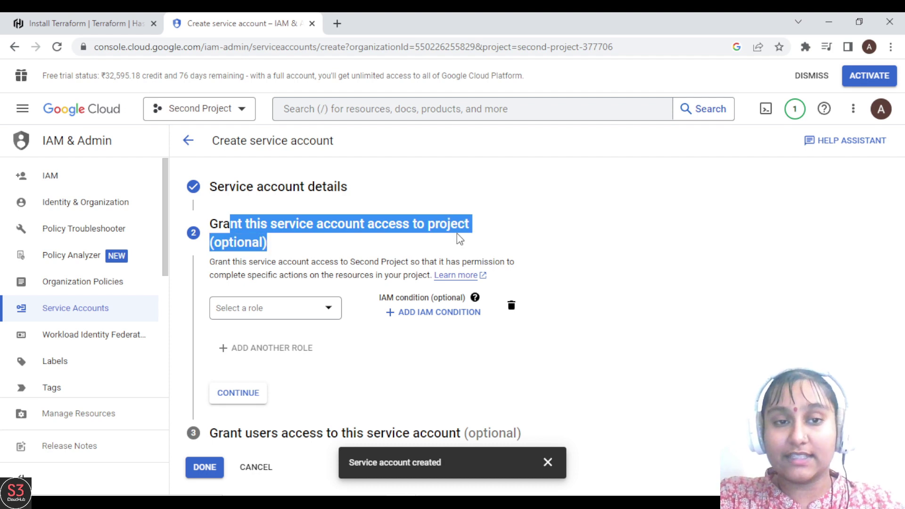
left_click(457, 234)
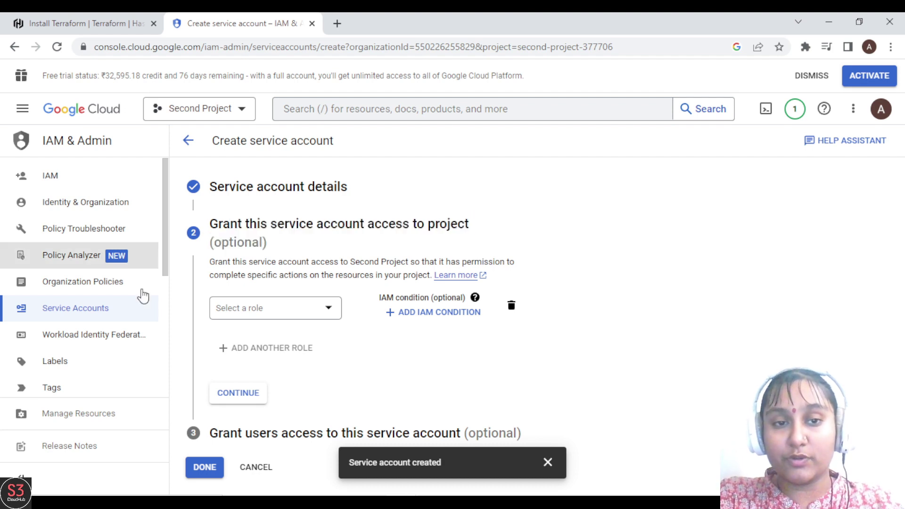
left_click(316, 312)
mouse_move(255, 181)
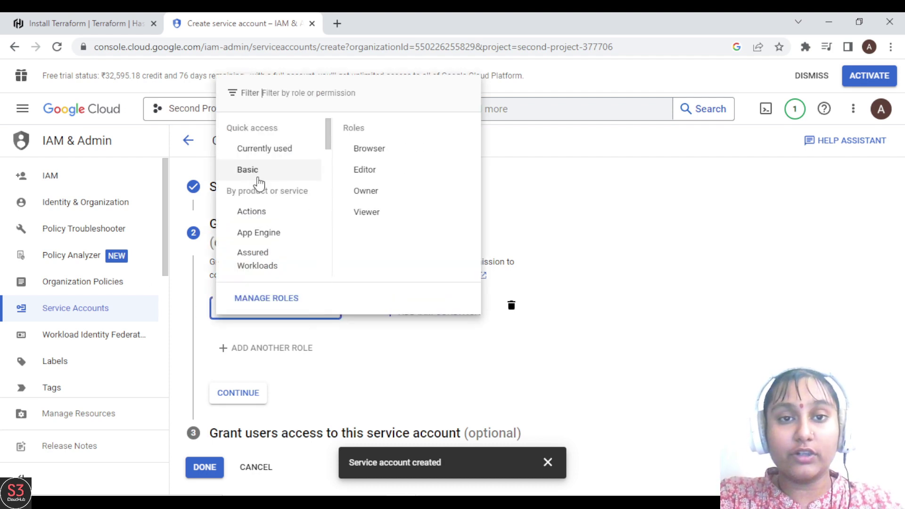
left_click(391, 172)
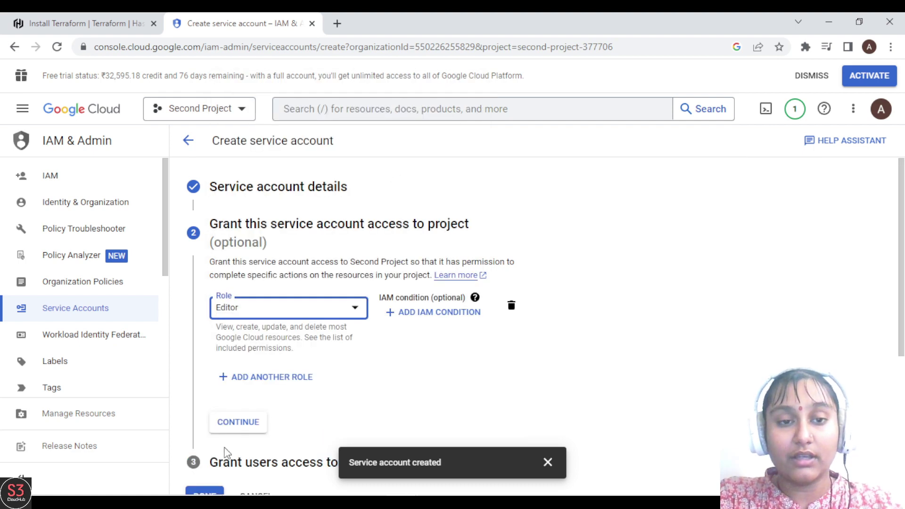
left_click(238, 422)
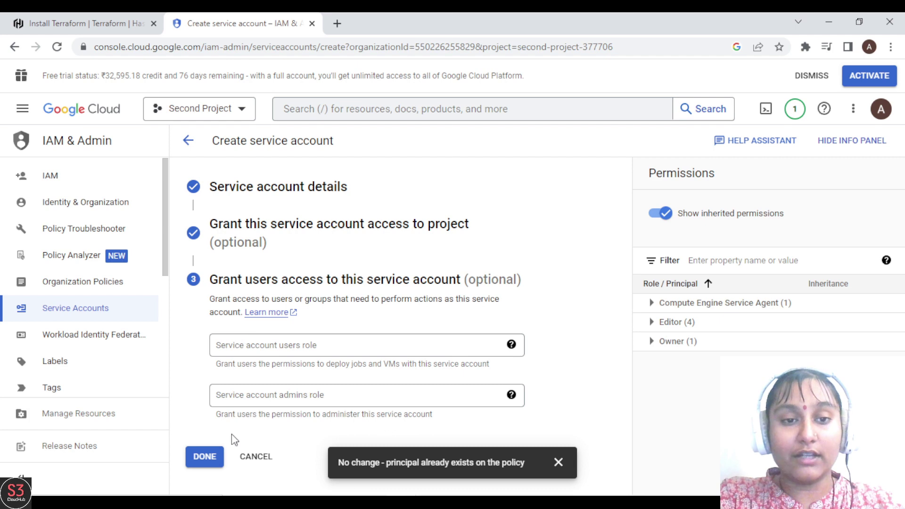
left_click(204, 457)
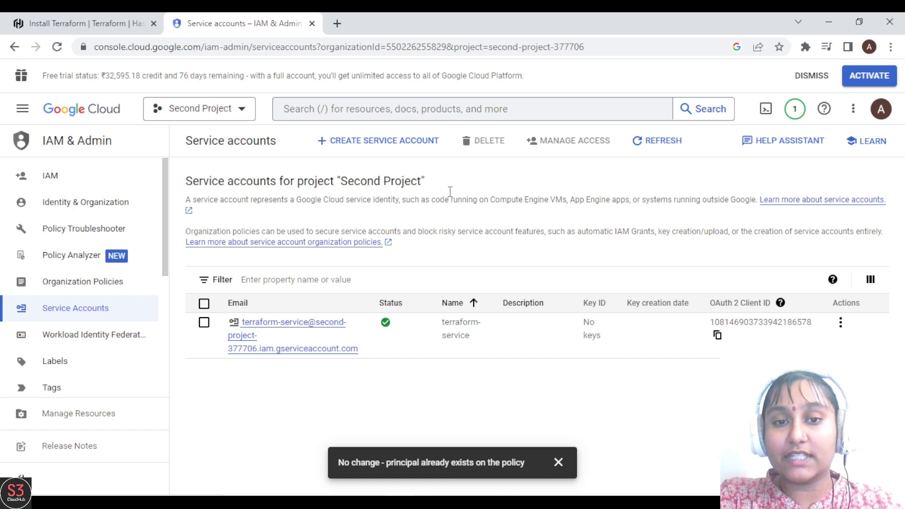
Open terraform-service's Keys tab and show the Add Key options.
left_click(283, 336)
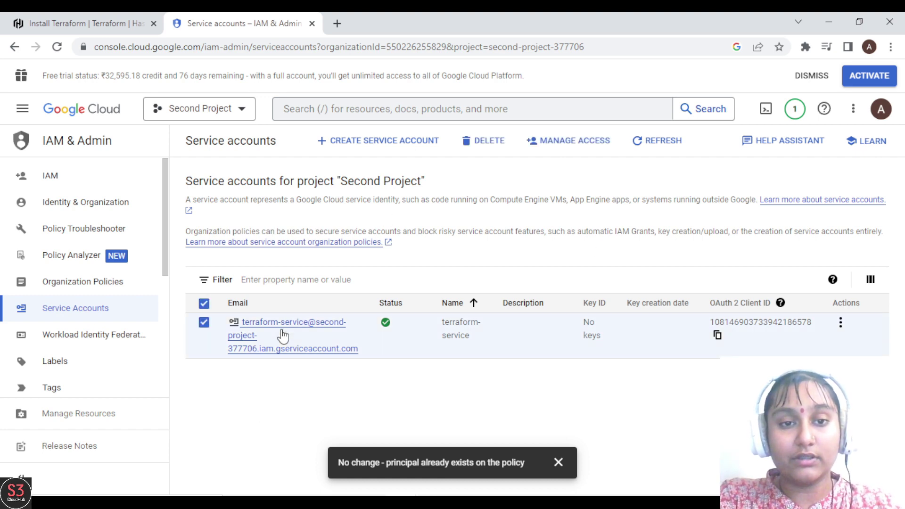
left_click(265, 336)
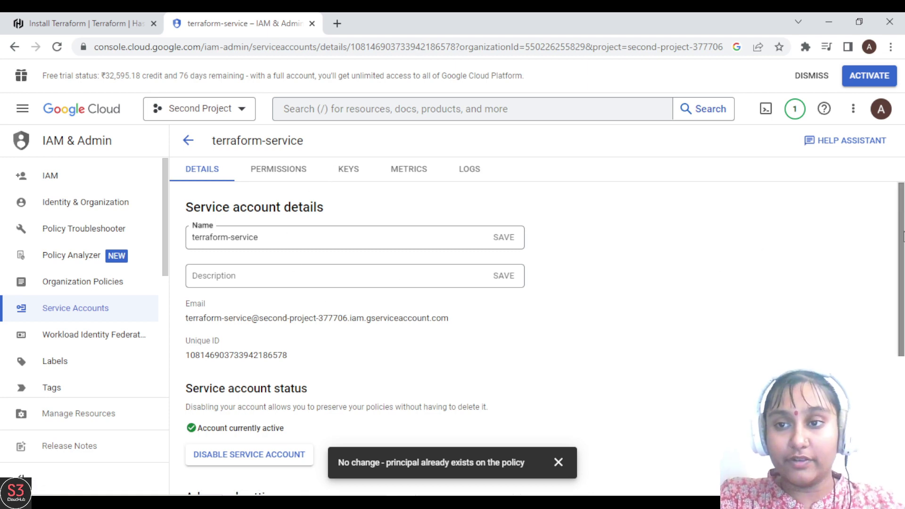
scroll(901, 279, "down", 1)
scroll(902, 279, "up", 1)
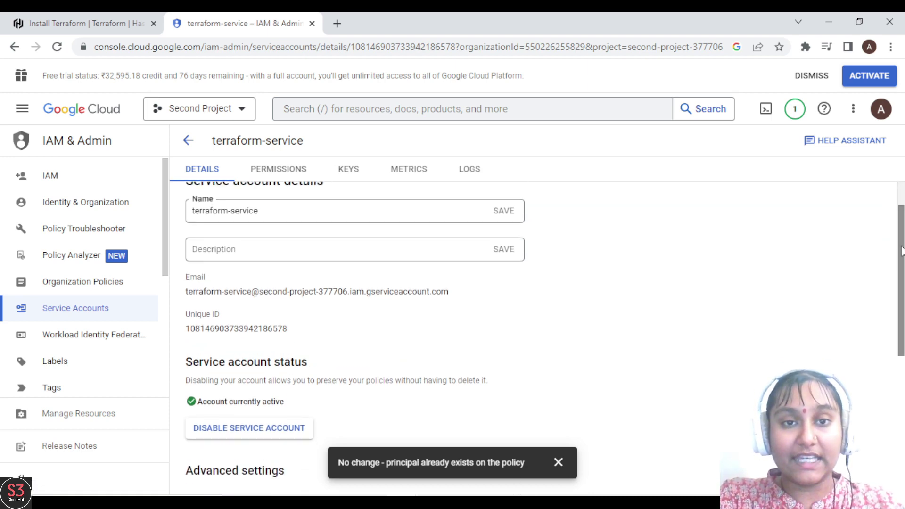
left_click(352, 175)
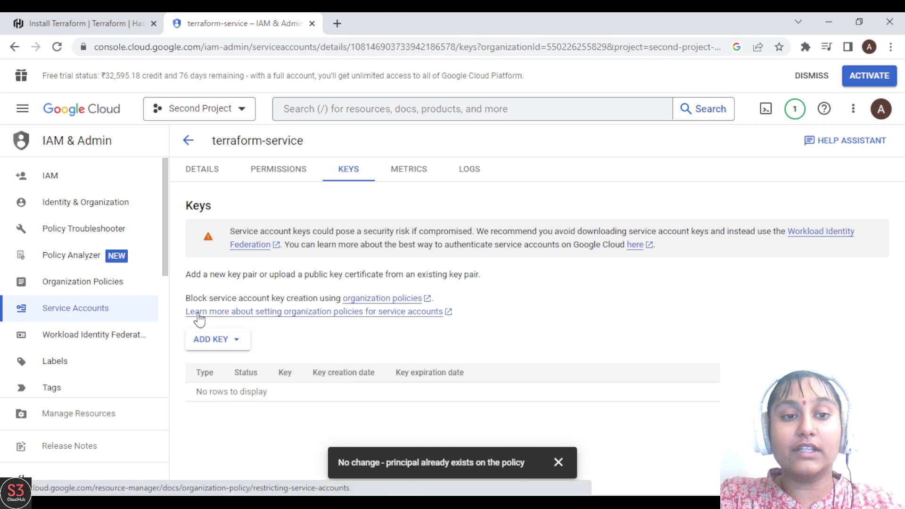
left_click(231, 342)
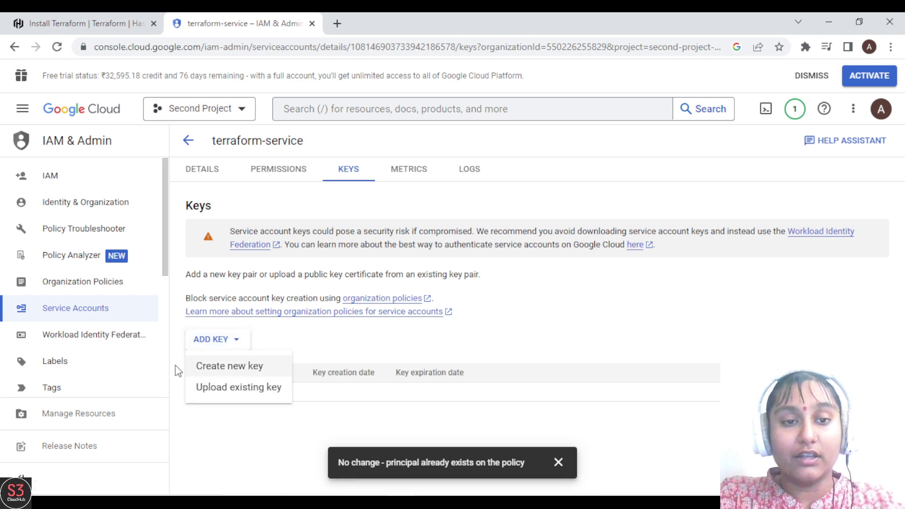
Create and download a new JSON private key for terraform-service, then close the confirmation.
left_click(229, 367)
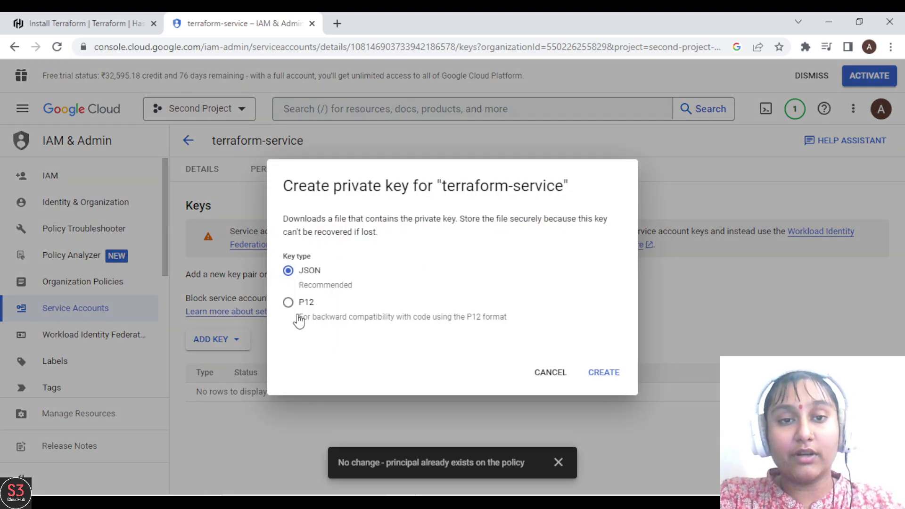
left_click(597, 371)
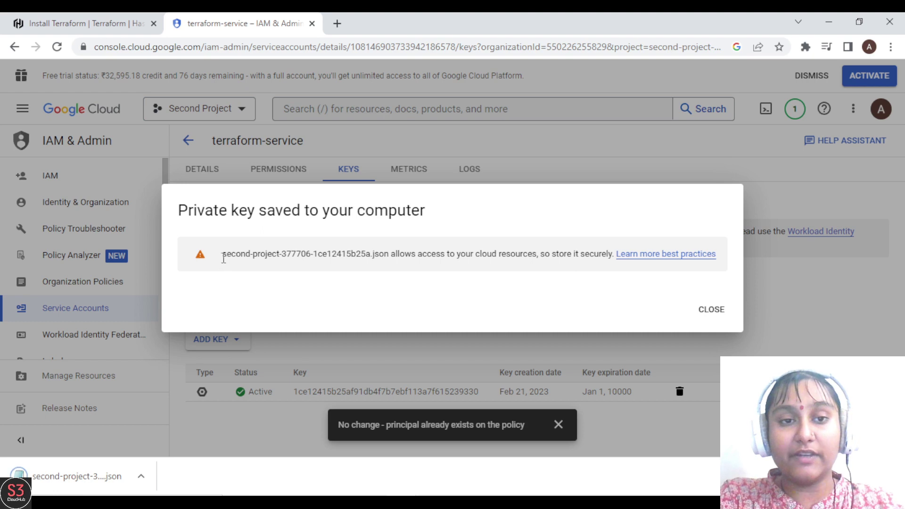
left_click_drag(222, 258, 389, 258)
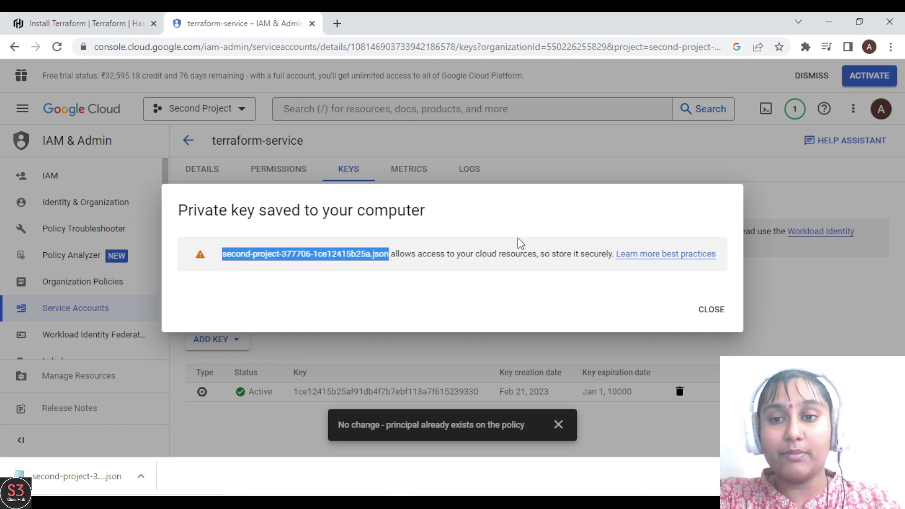
left_click(711, 310)
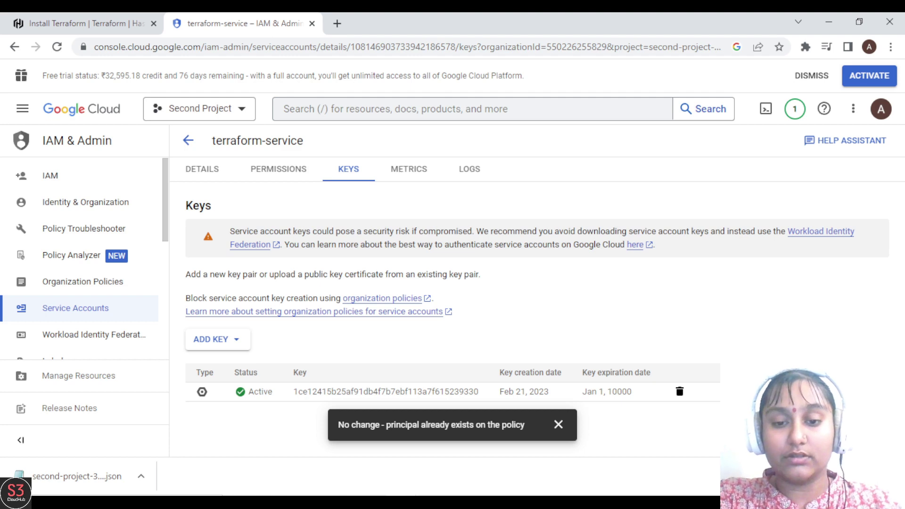